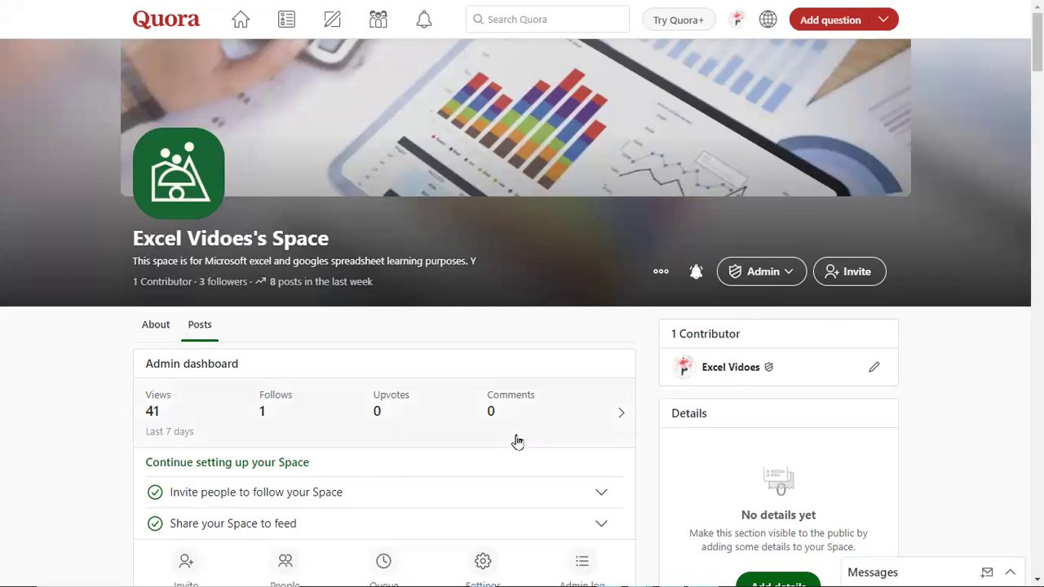
# - Review the admin dashboard and published posts of Excel Vidoes's Space
pyautogui.scroll(-1, 179, 415)
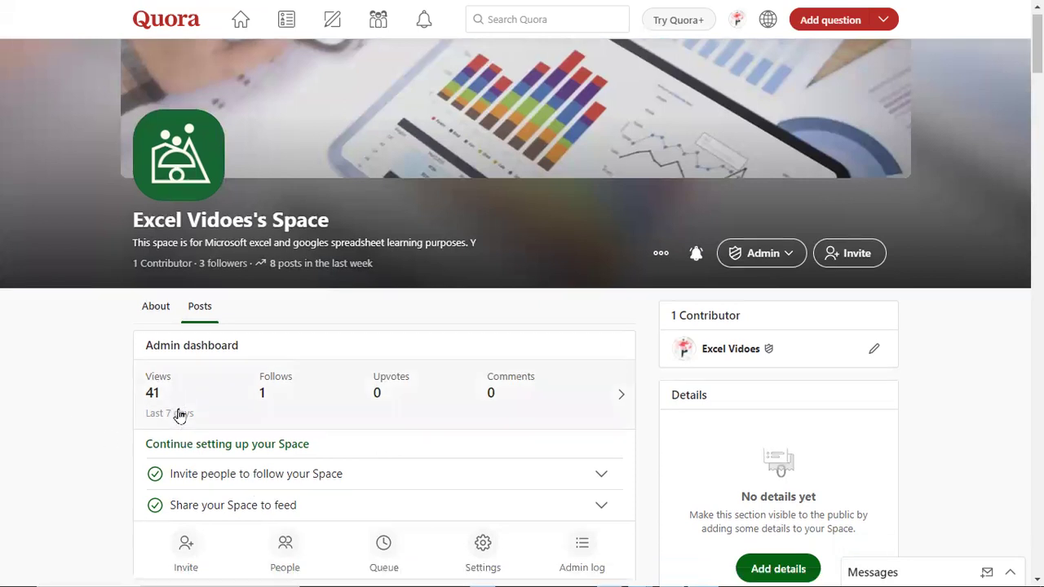
pyautogui.scroll(-1, 123, 417)
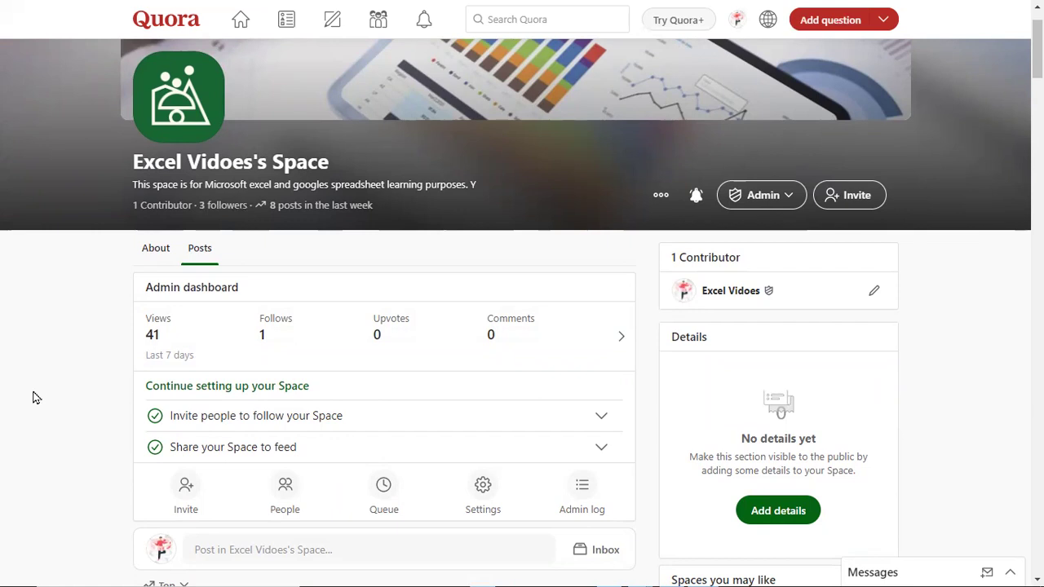
pyautogui.scroll(1, 35, 385)
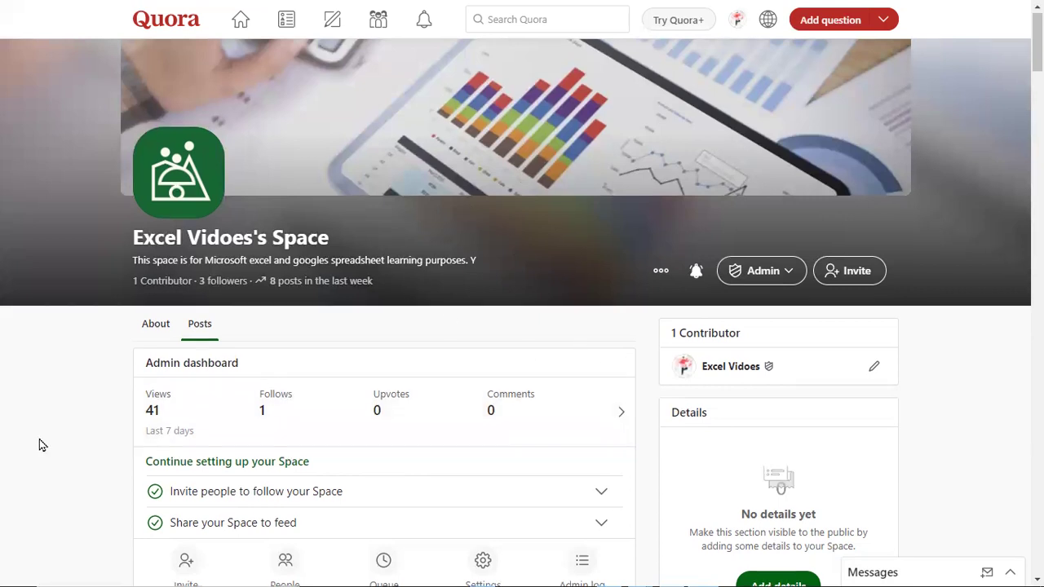
pyautogui.scroll(-8, 77, 427)
pyautogui.scroll(-1, 353, 346)
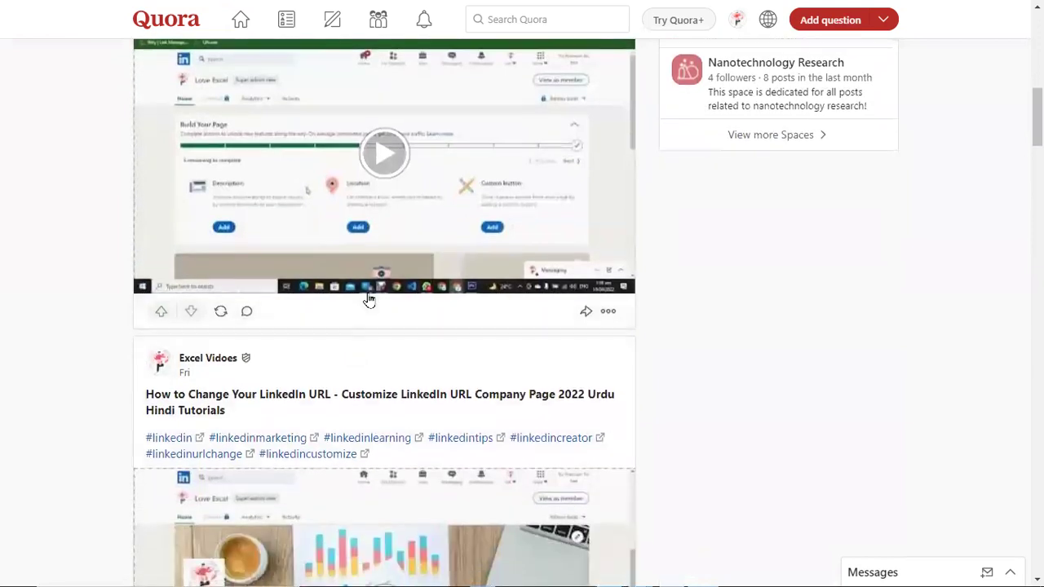
pyautogui.scroll(2, 369, 300)
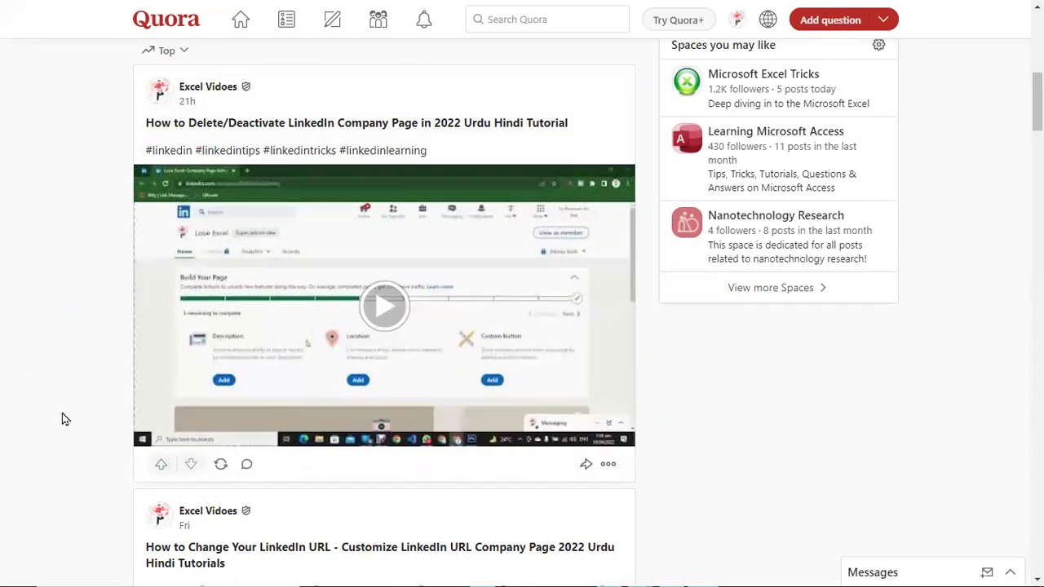
pyautogui.scroll(-3, 65, 418)
pyautogui.scroll(-5, 62, 413)
pyautogui.scroll(5, 62, 413)
pyautogui.scroll(10, 62, 414)
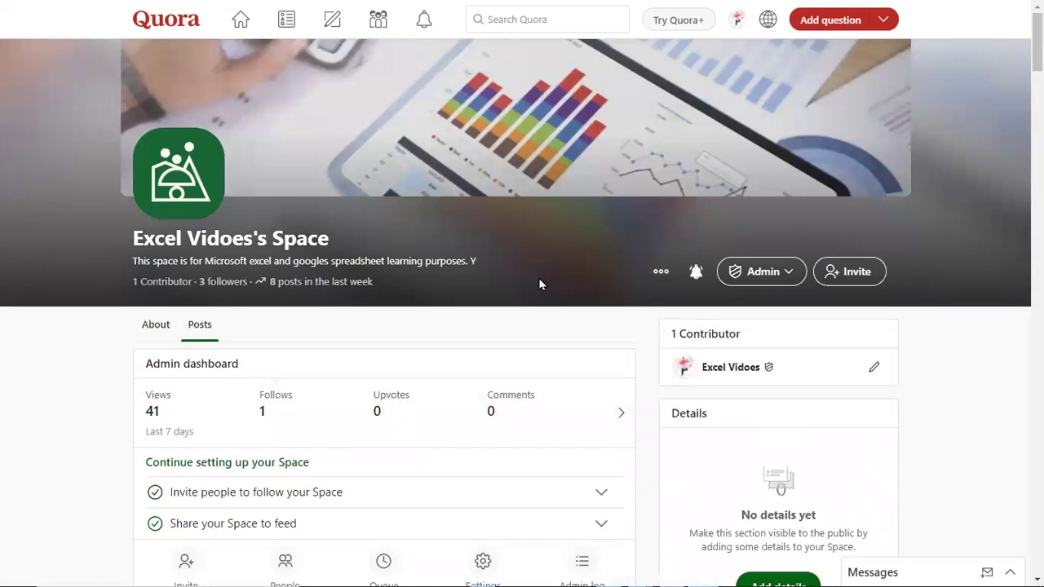
# - Start creating a new Space from the home feed, try the name "Test Space", and accept the suggested name "Excel's Test Space"
pyautogui.click(241, 26)
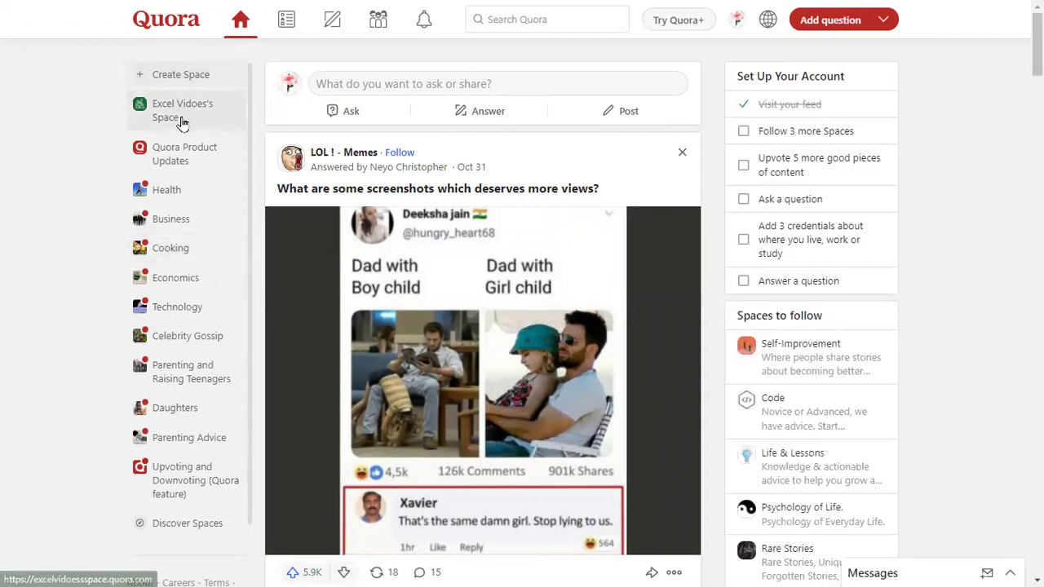
pyautogui.click(173, 77)
pyautogui.click(482, 252)
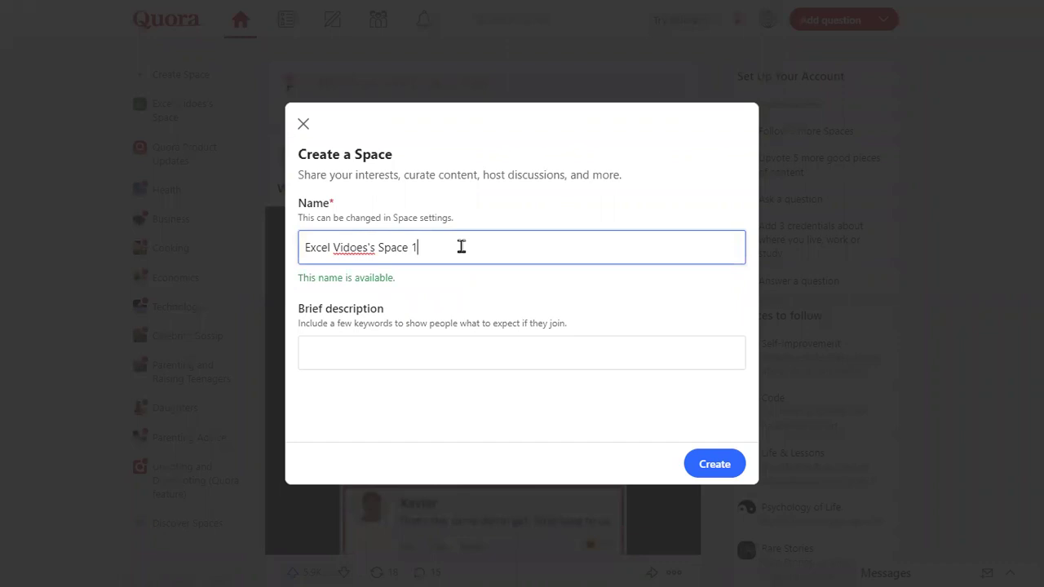
pyautogui.moveTo(459, 248); pyautogui.dragTo(303, 249)
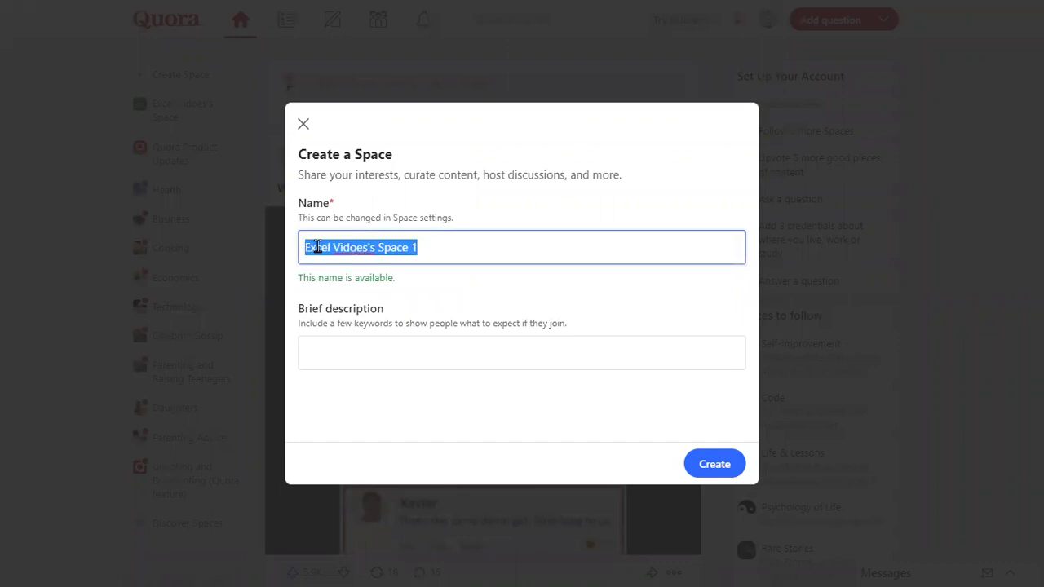
pyautogui.write('Test Space')
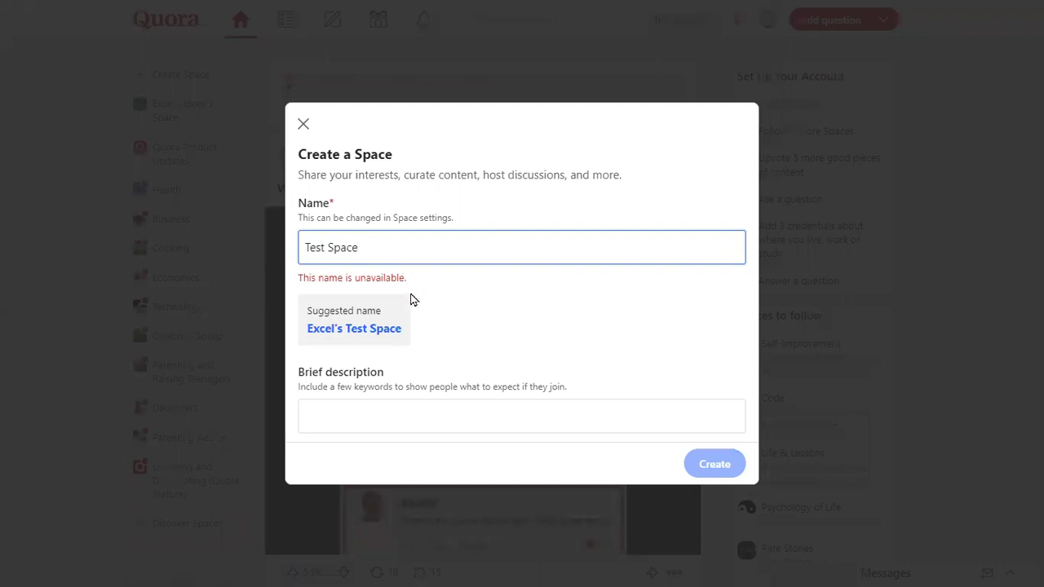
pyautogui.click(340, 329)
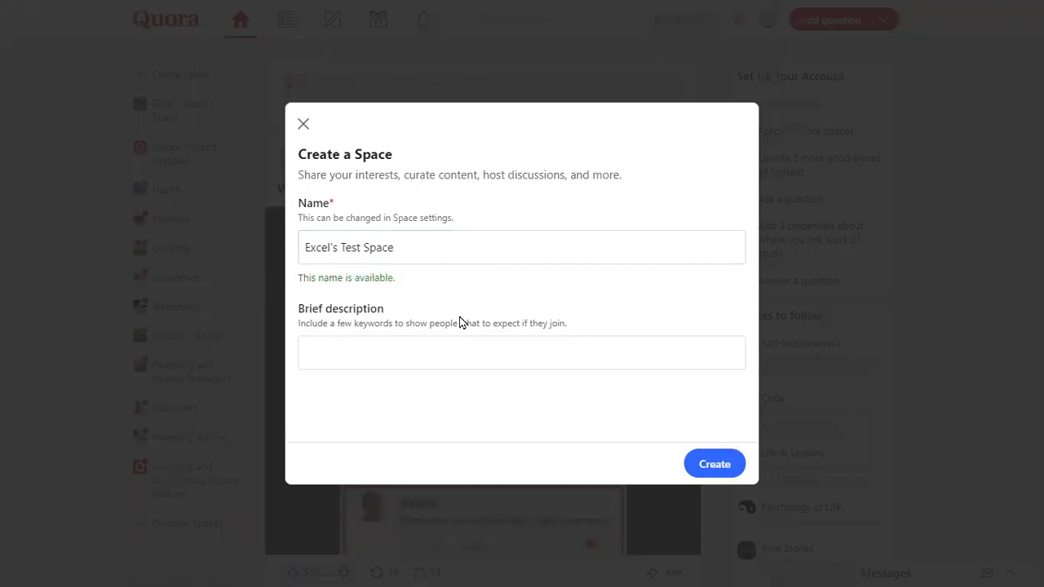
# - Create the Space with the description "Learn about Microsoft Office", skipping the contact import and contributor invitations
pyautogui.click(384, 353)
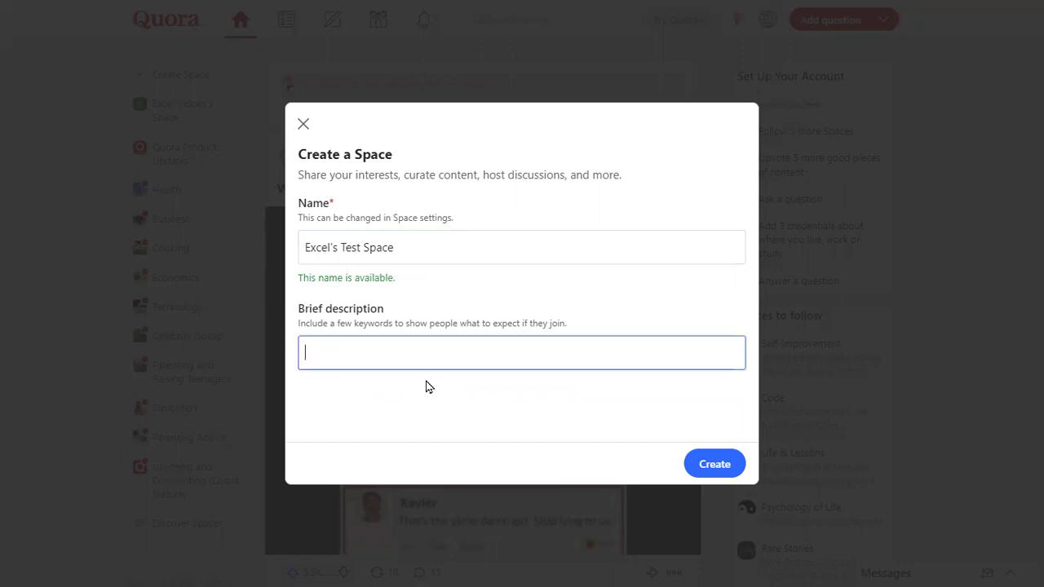
pyautogui.write('Learn about Mirco')
pyautogui.press('BackSpace')
pyautogui.write('cro')
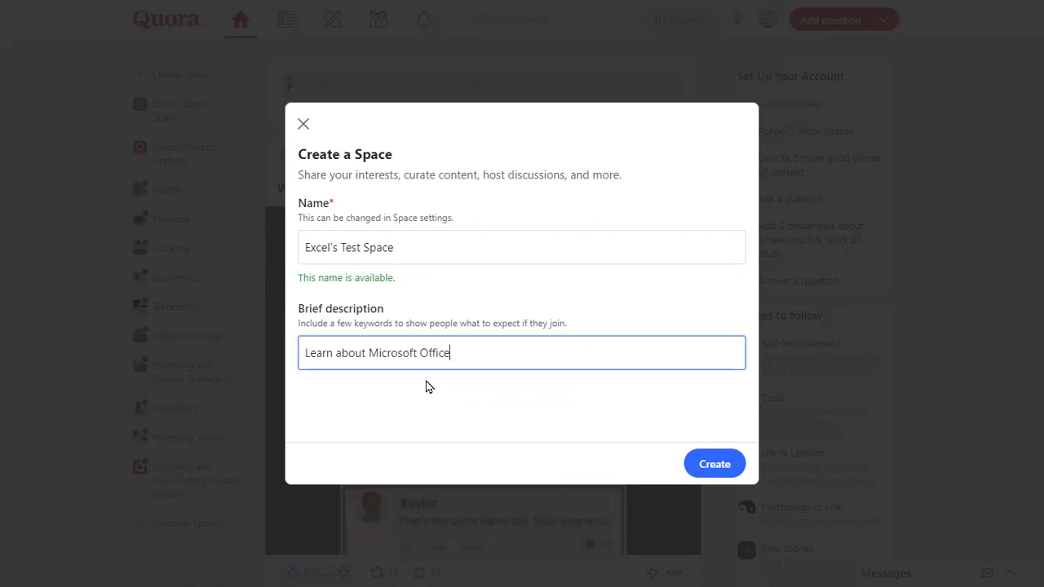
pyautogui.click(714, 464)
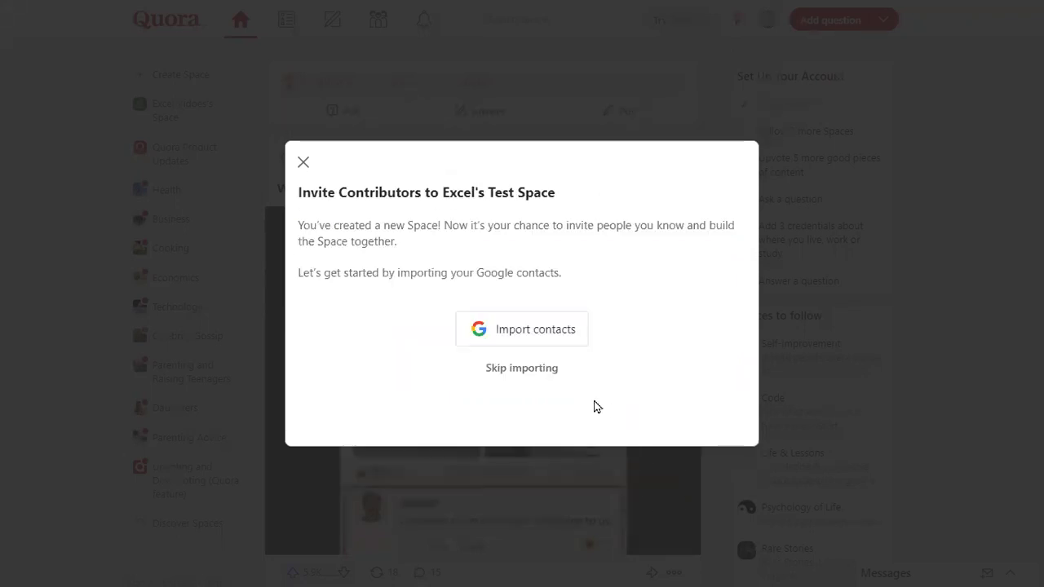
pyautogui.click(511, 368)
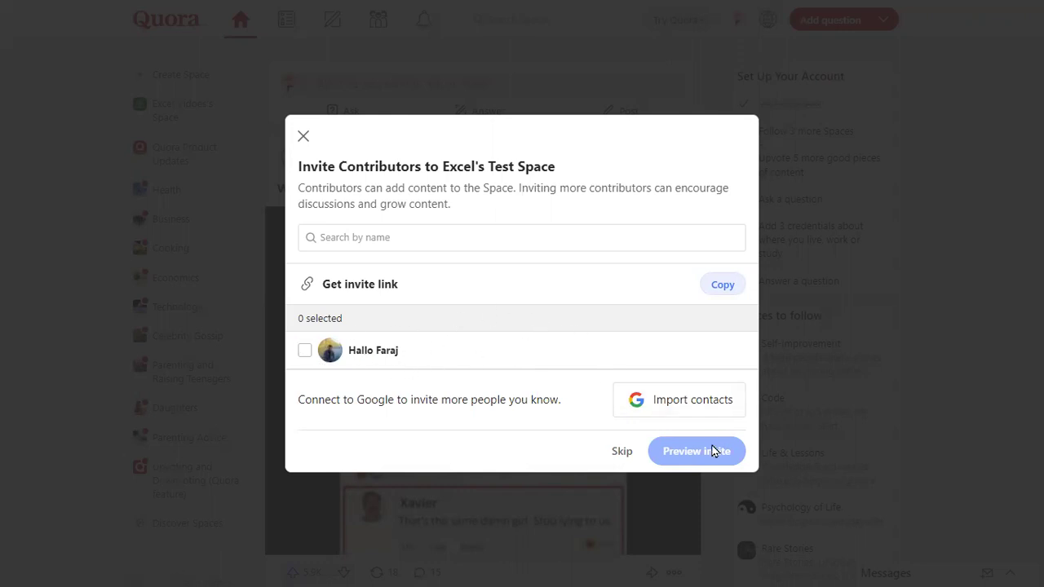
pyautogui.click(622, 453)
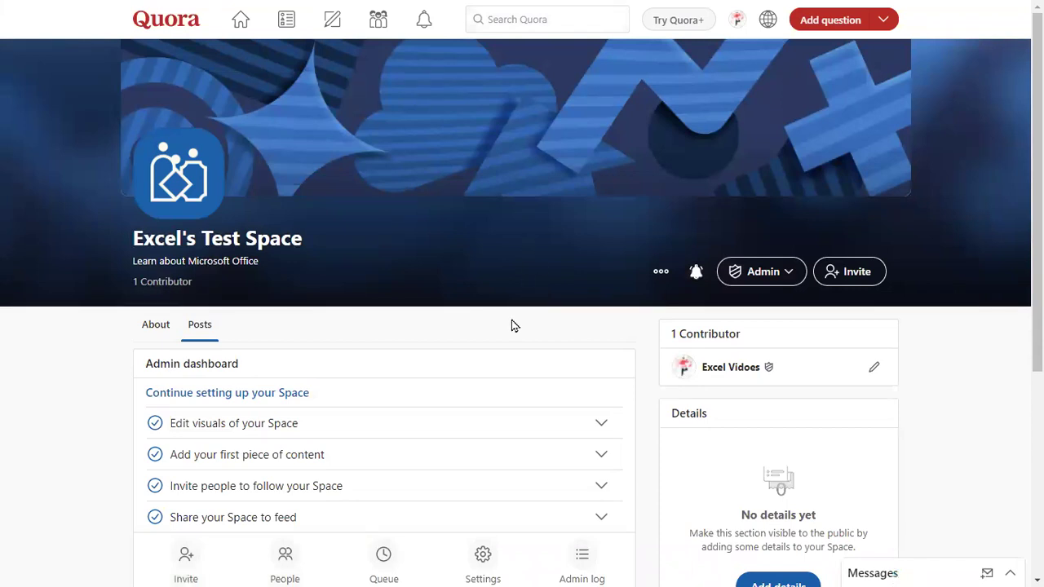
# - Draft a post in Excel's Test Space reading "Title" with "Video link Website Link" below it, and close it without publishing
pyautogui.scroll(-2, 510, 320)
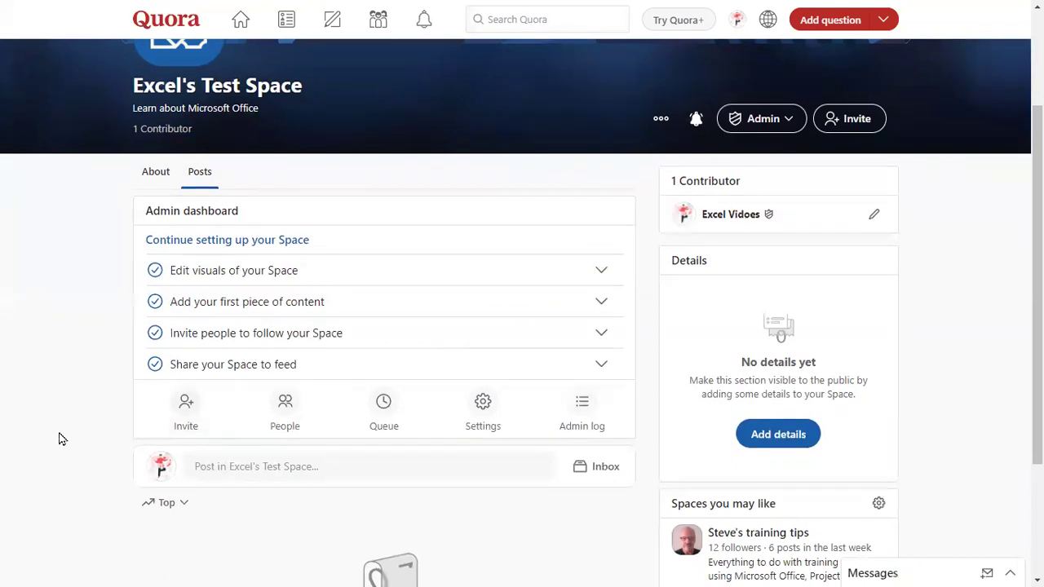
pyautogui.scroll(-1, 59, 439)
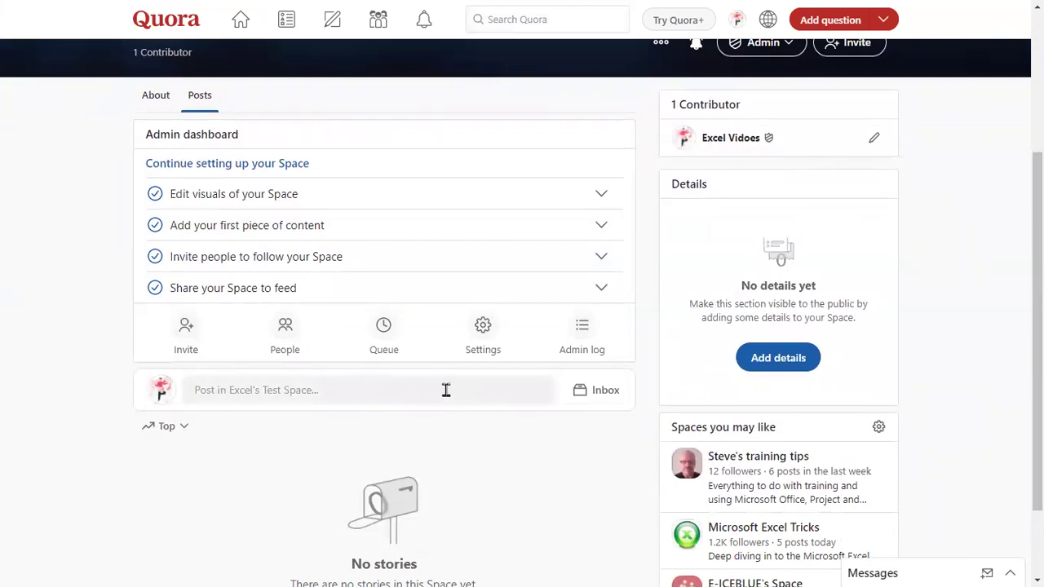
pyautogui.click(380, 394)
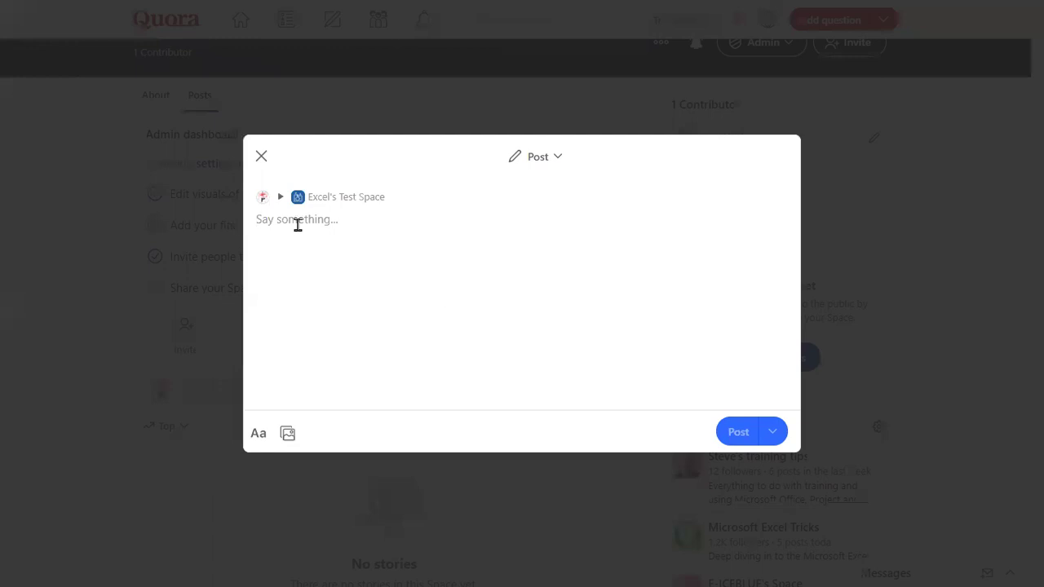
pyautogui.write('Title')
pyautogui.write('Video')
pyautogui.write(' link')
pyautogui.write('WEb')
pyautogui.press('BackSpace')
pyautogui.press('BackSpace')
pyautogui.write('ebsi')
pyautogui.press('BackSpace')
pyautogui.press('BackSpace')
pyautogui.press('BackSpace')
pyautogui.write('bsite')
pyautogui.press('BackSpace')
pyautogui.press('BackSpace')
pyautogui.press('BackSpace')
pyautogui.press('BackSpace')
pyautogui.write('site Link')
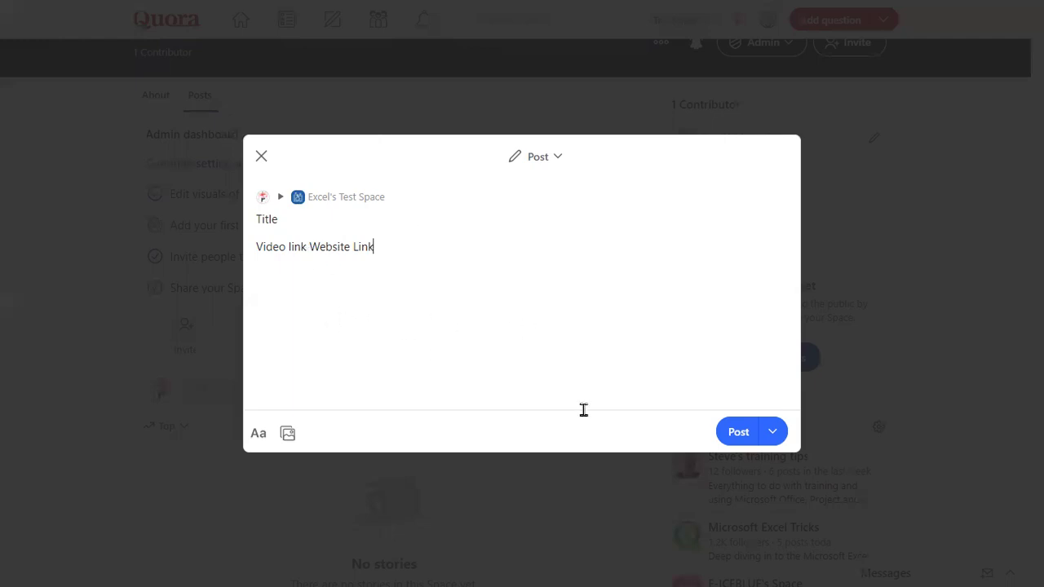
pyautogui.click(262, 158)
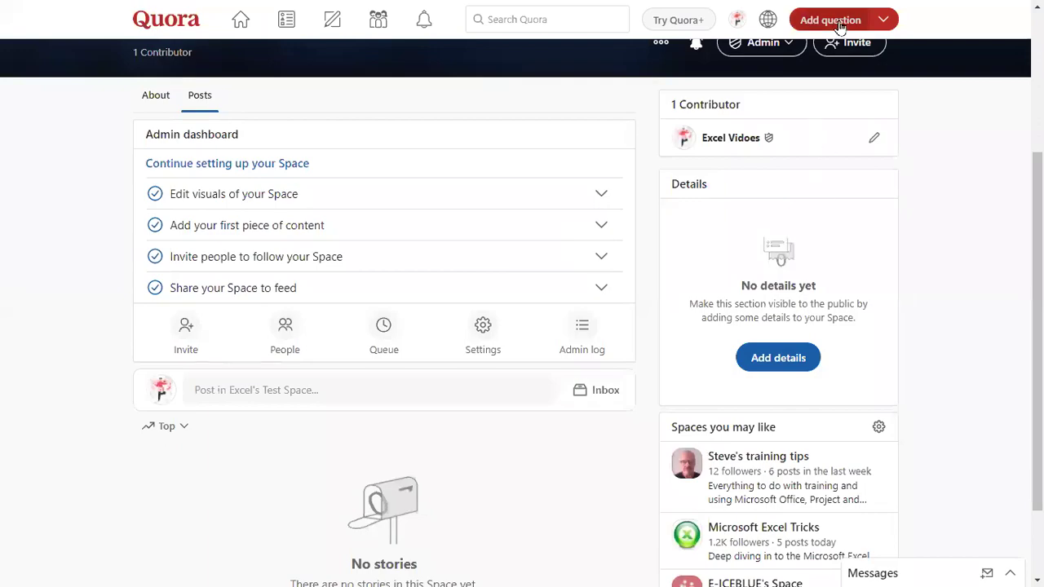
pyautogui.click(840, 25)
pyautogui.click(349, 310)
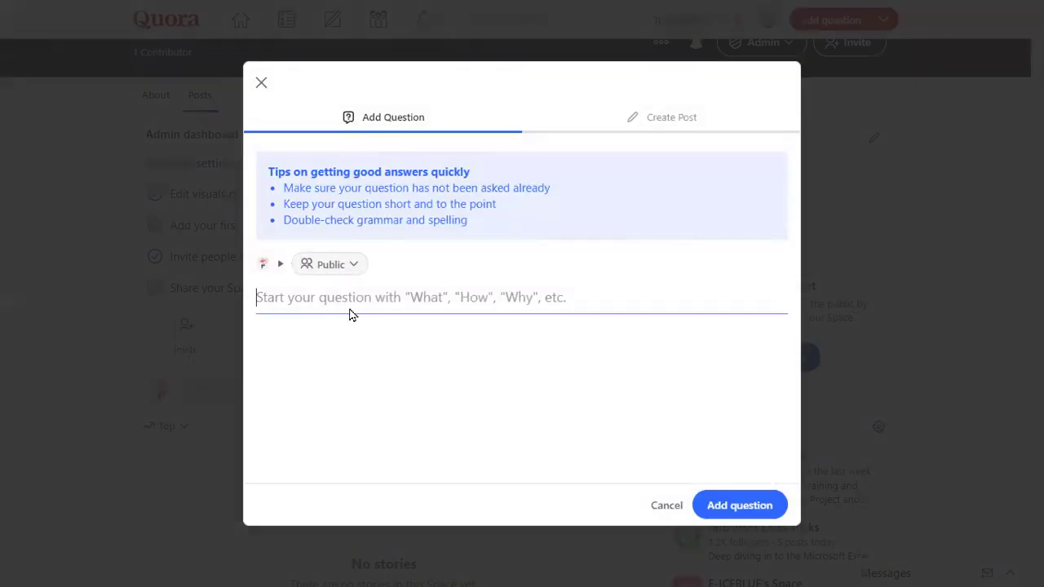
pyautogui.click(645, 119)
pyautogui.click(261, 83)
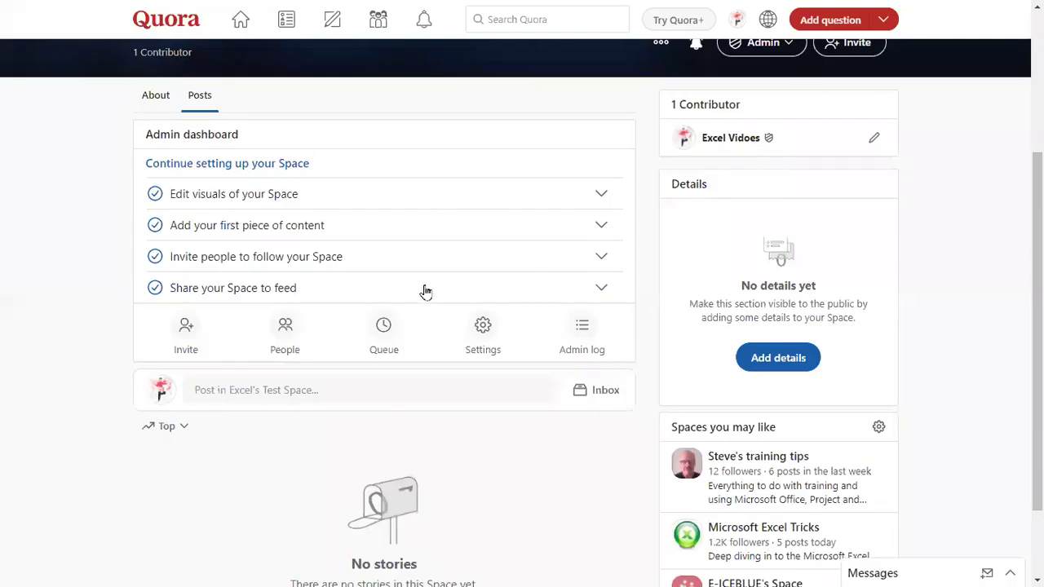
# - Open a new general post draft and check which Spaces it can be shared to, keeping Everyone as the audience
pyautogui.click(838, 21)
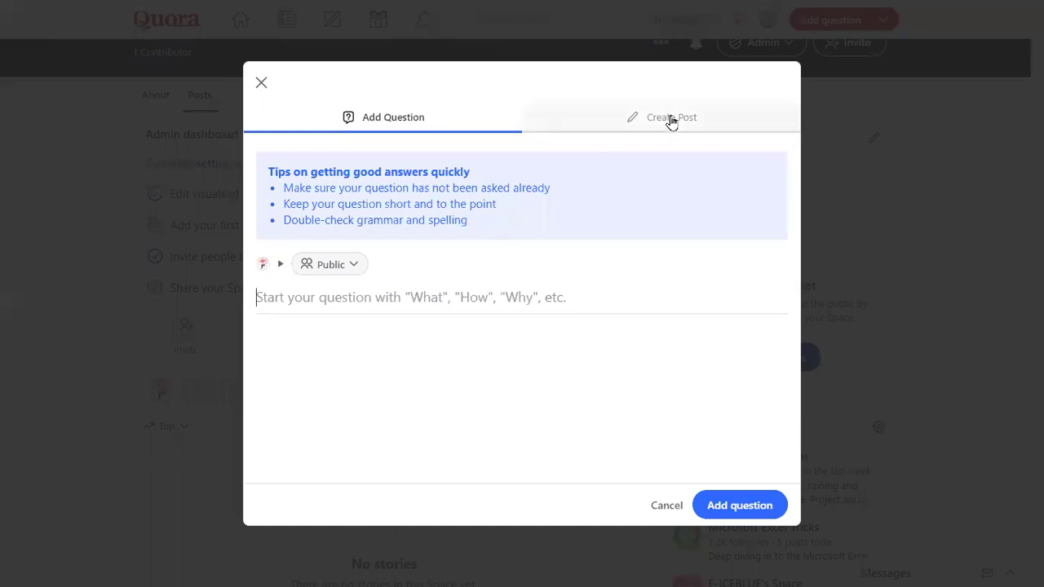
pyautogui.click(669, 118)
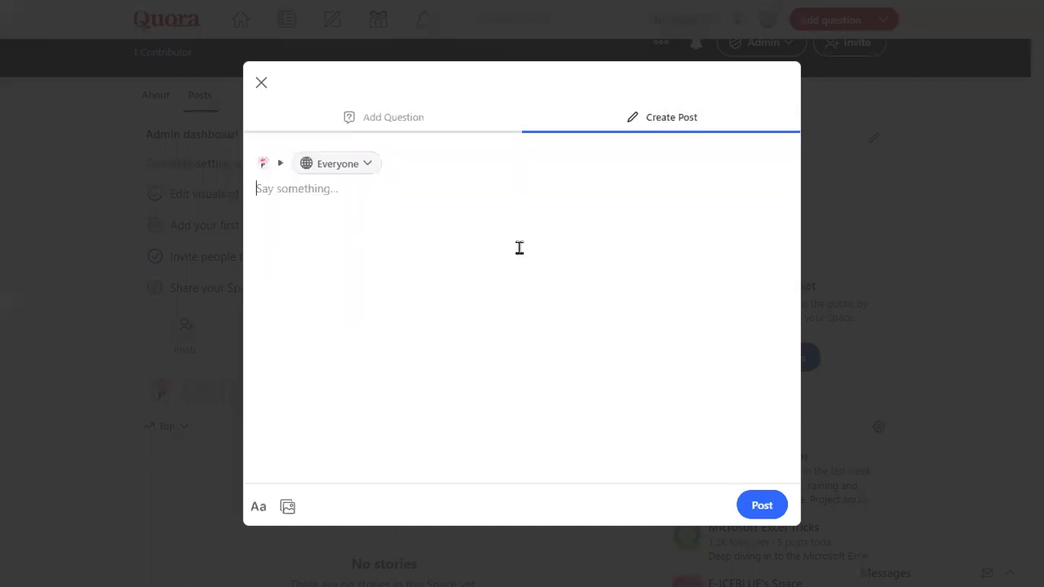
pyautogui.click(368, 167)
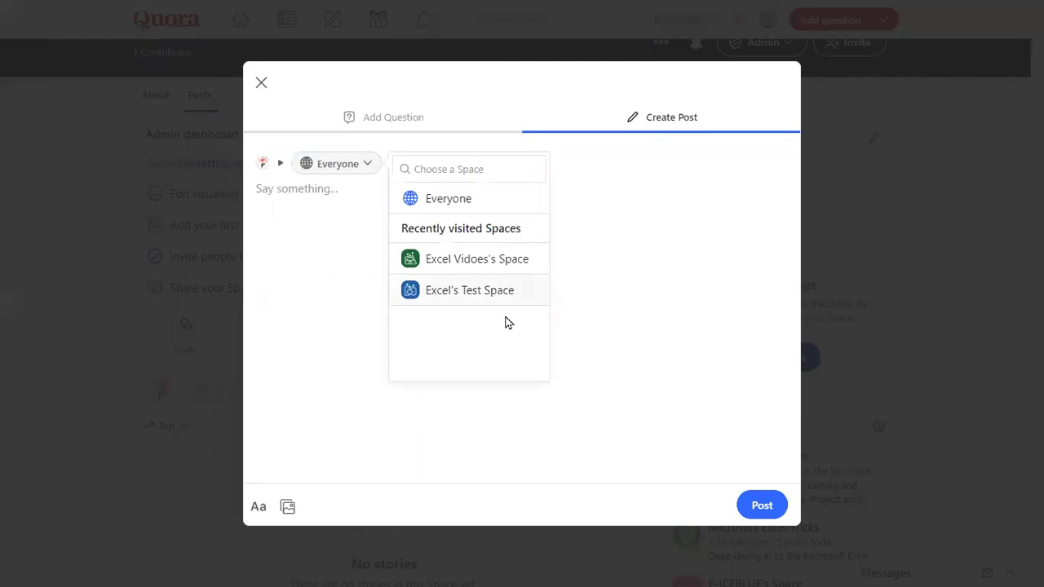
pyautogui.click(305, 225)
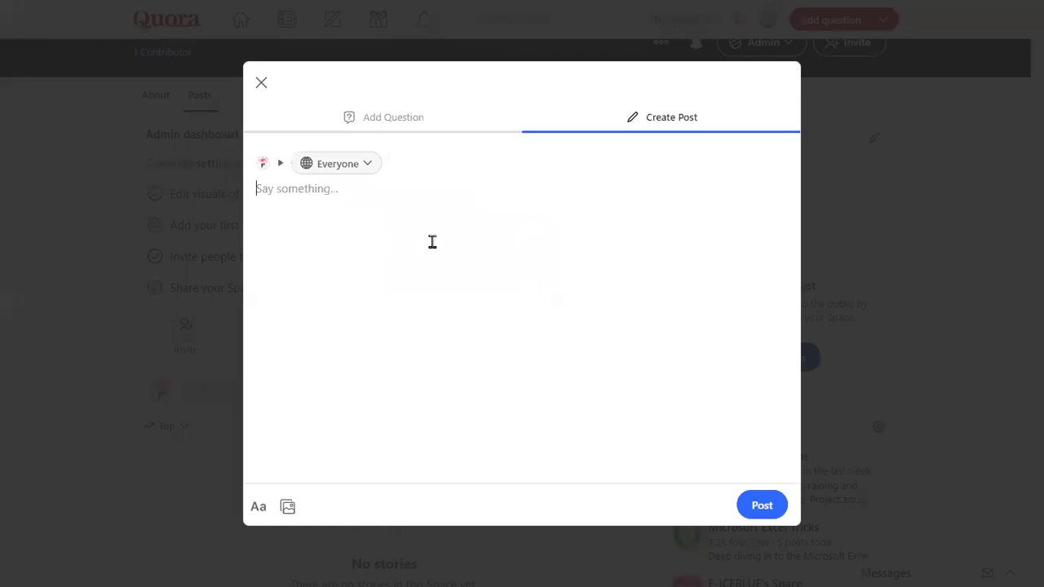